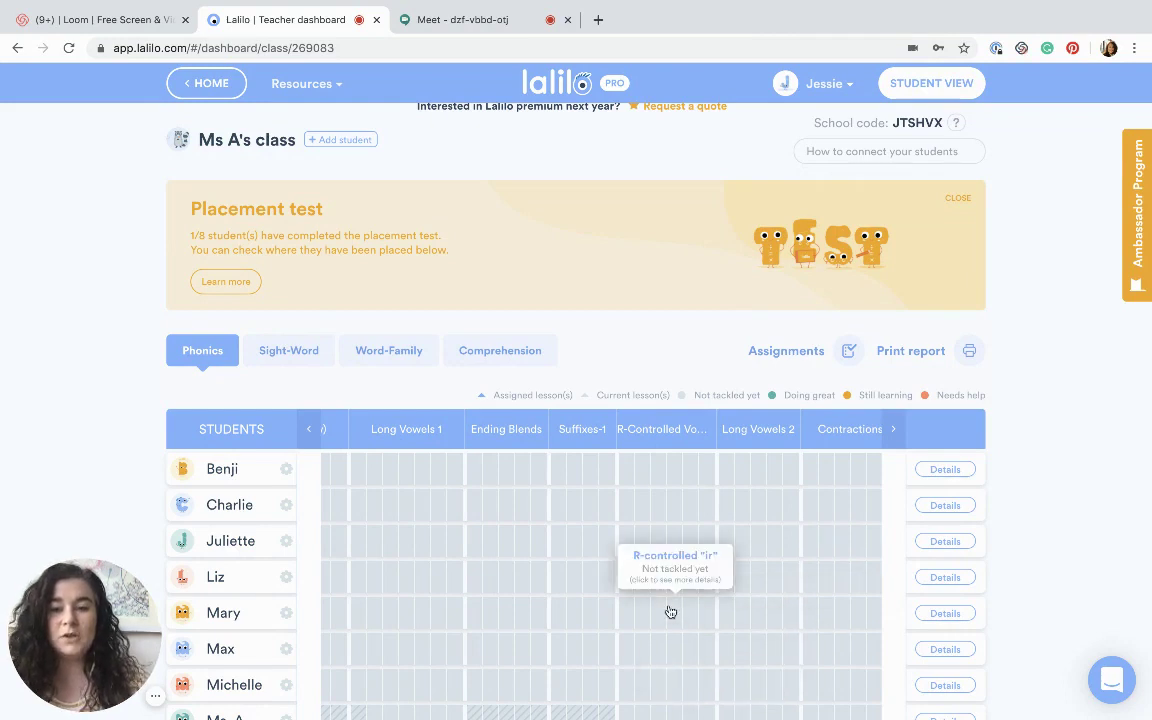
# Switch the class dashboard to the Assignments tab, which lists no assignments yet.
pyautogui.scroll(-1, 670, 612)
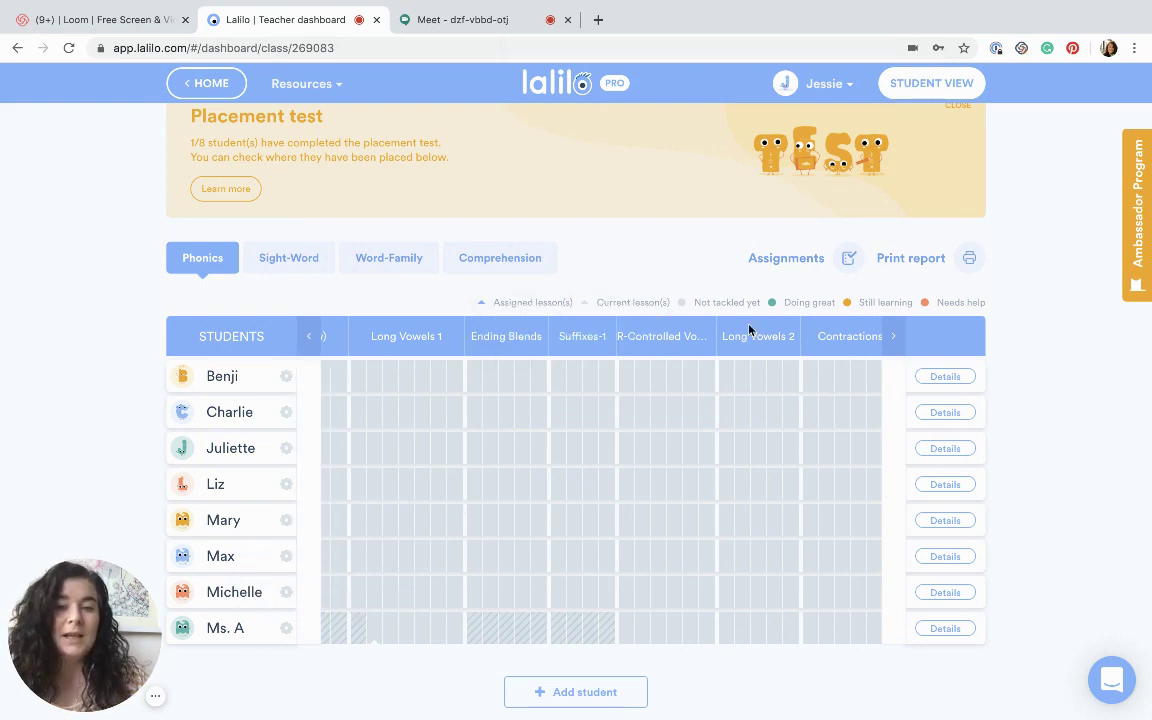
pyautogui.click(790, 259)
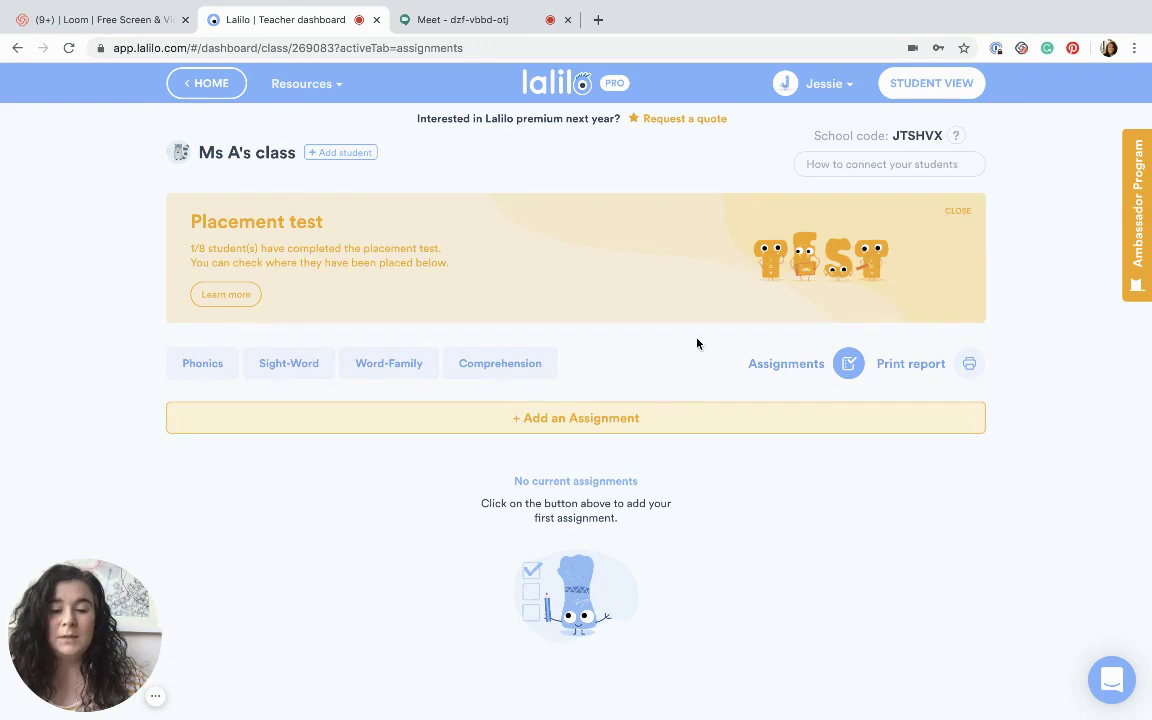
# Create a new assignment and tick only the demo student as its recipient.
pyautogui.click(575, 420)
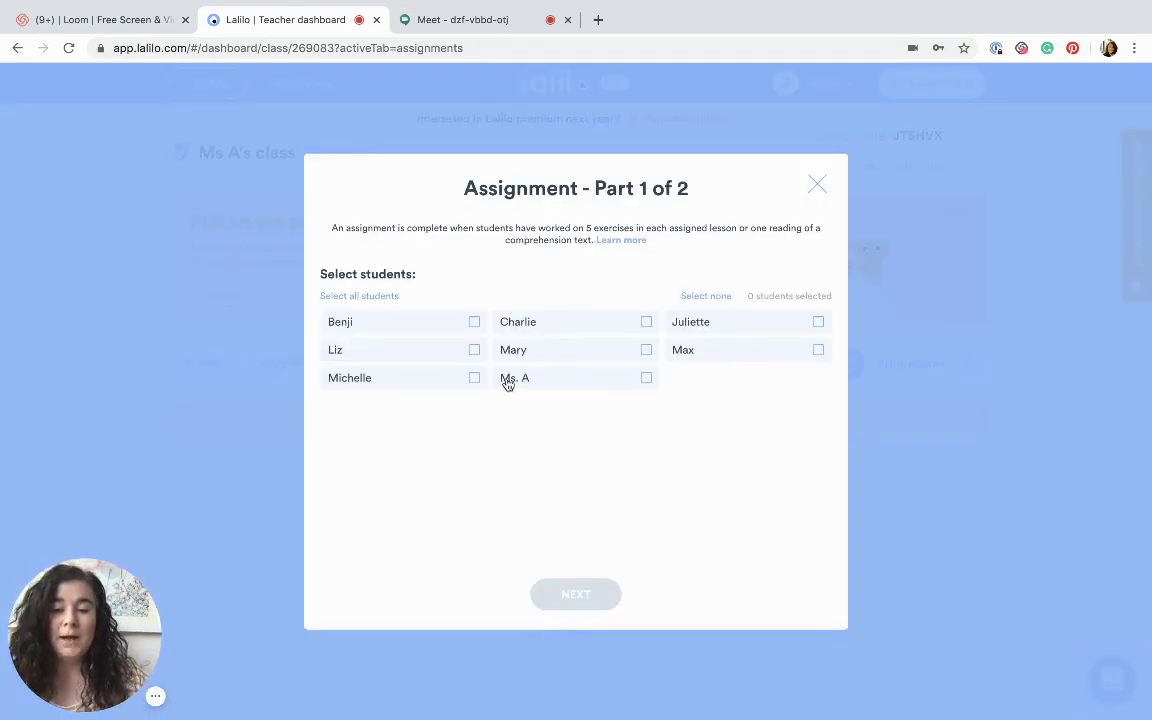
pyautogui.click(647, 380)
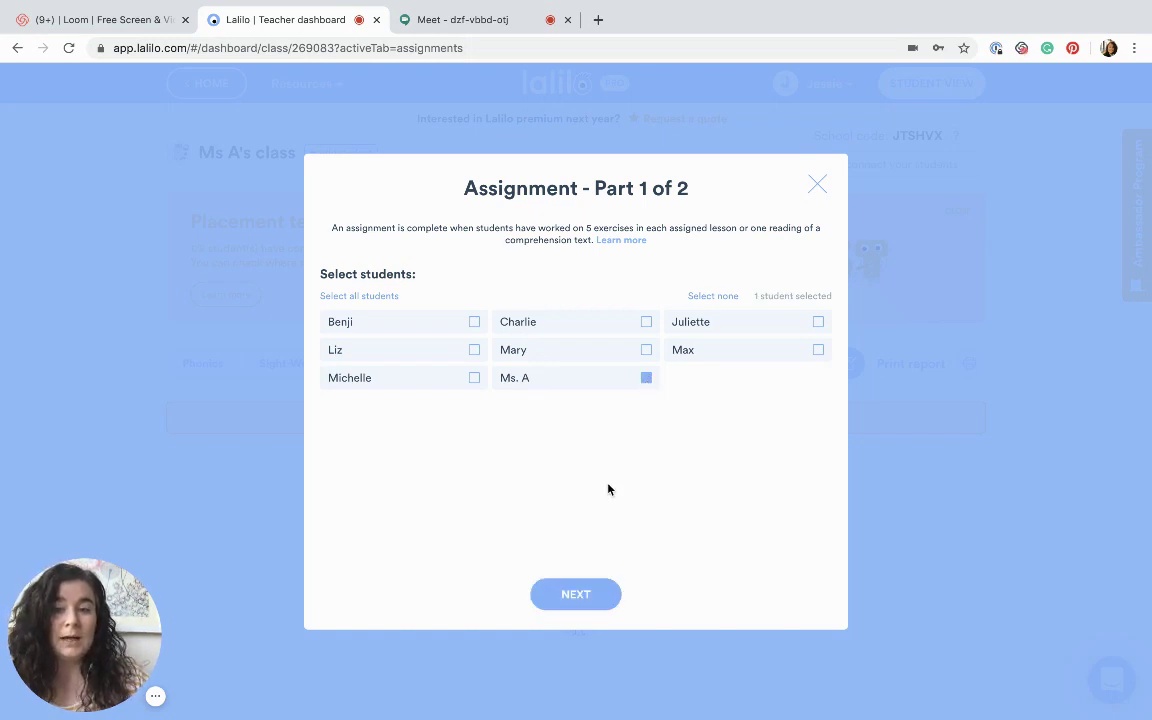
# In Part 2 of 2, pick CHOMP! (Level K) under Comprehension › IR-Level K.
pyautogui.click(576, 596)
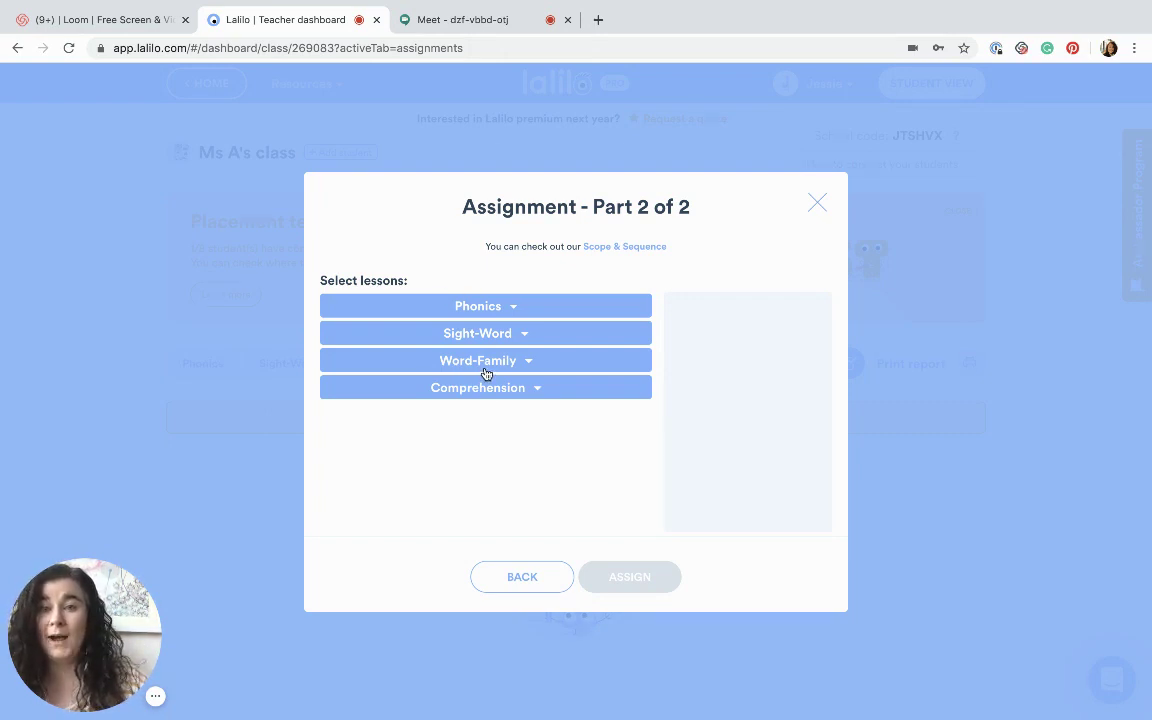
pyautogui.click(504, 392)
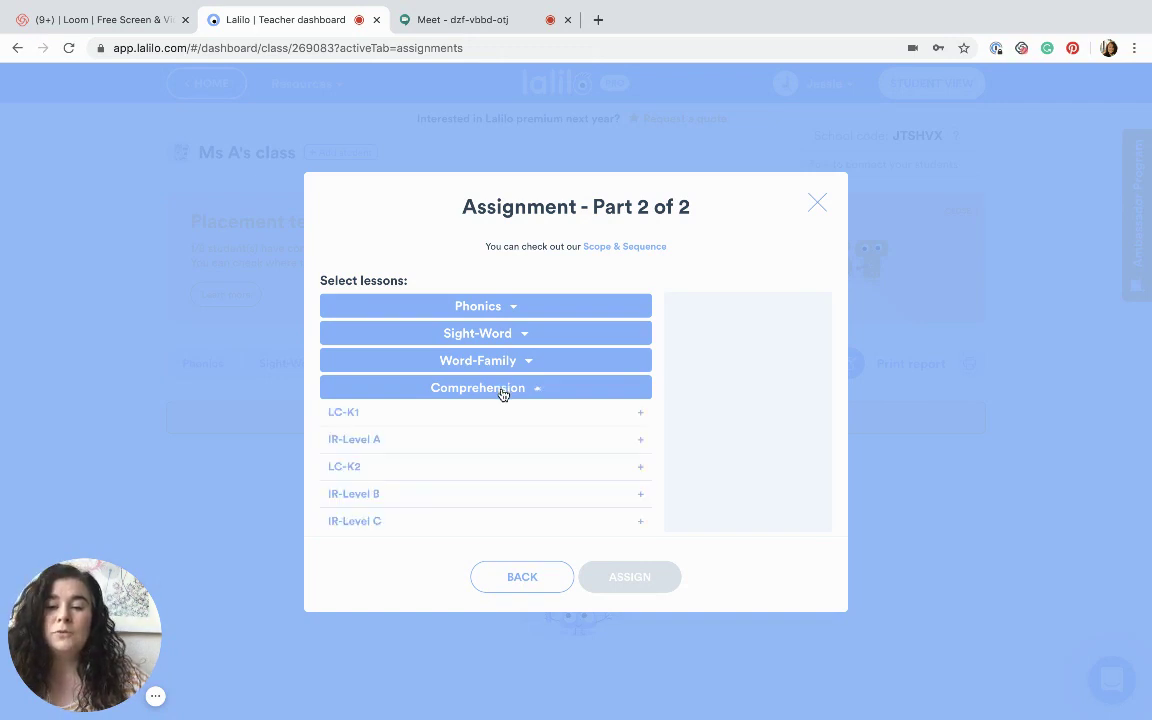
pyautogui.scroll(-5, 503, 453)
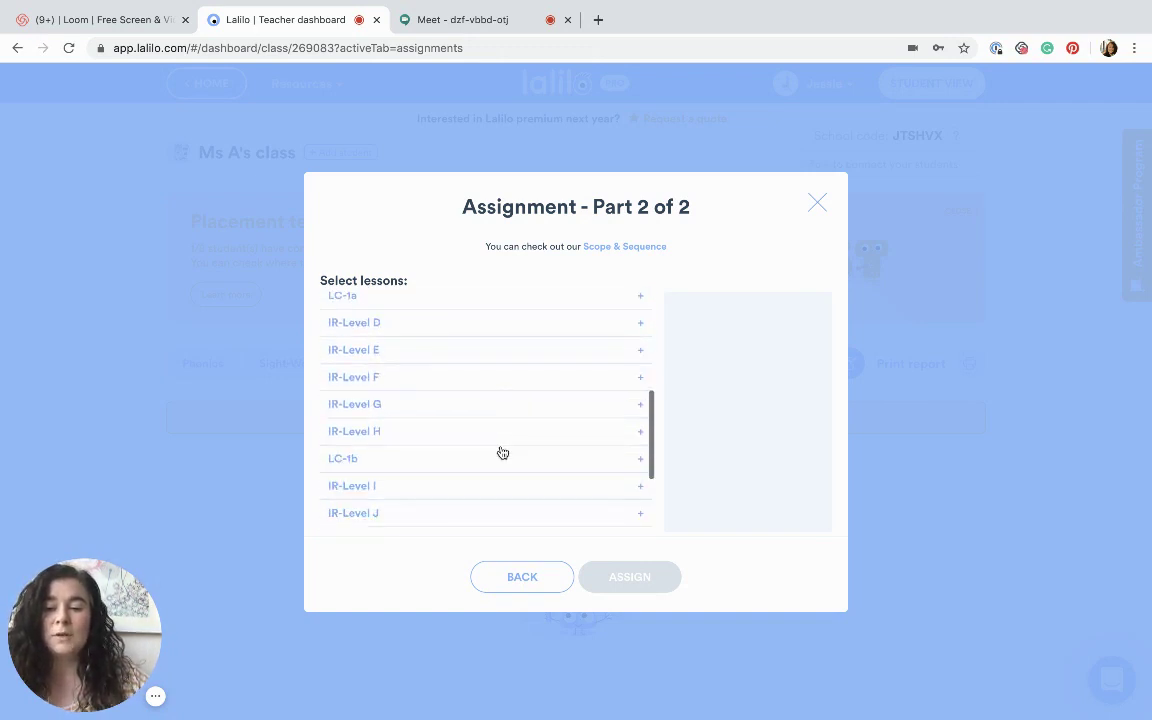
pyautogui.scroll(-3, 503, 453)
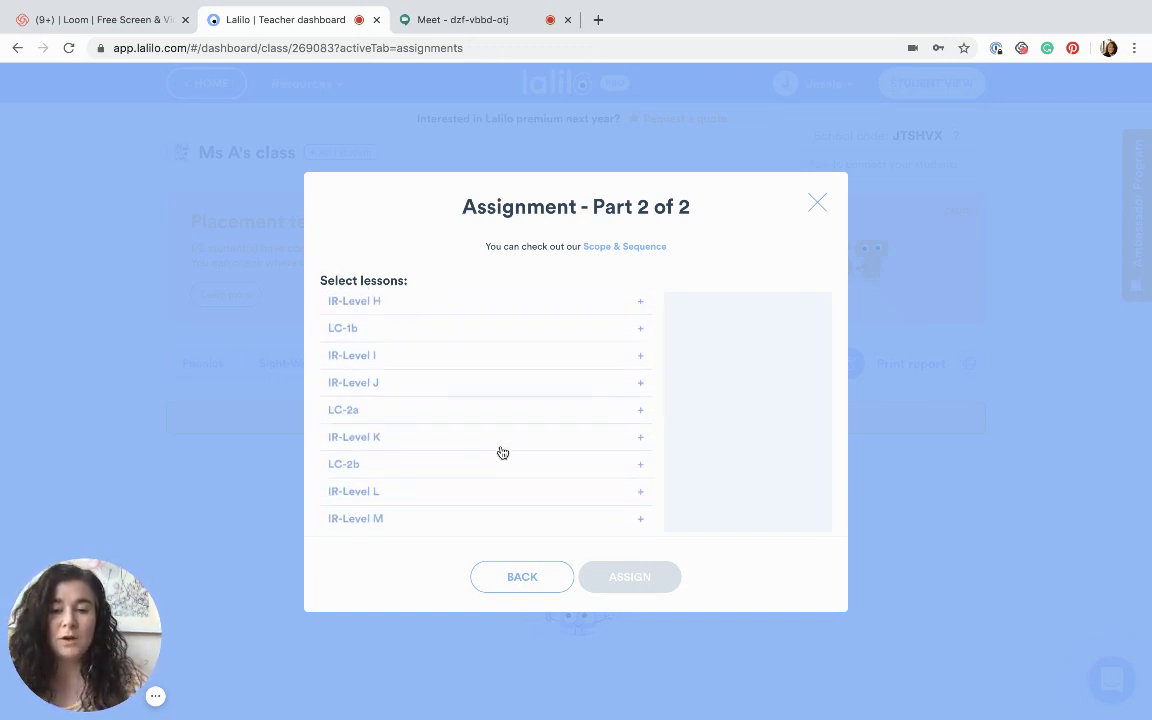
pyautogui.scroll(2, 503, 453)
pyautogui.scroll(-2, 503, 453)
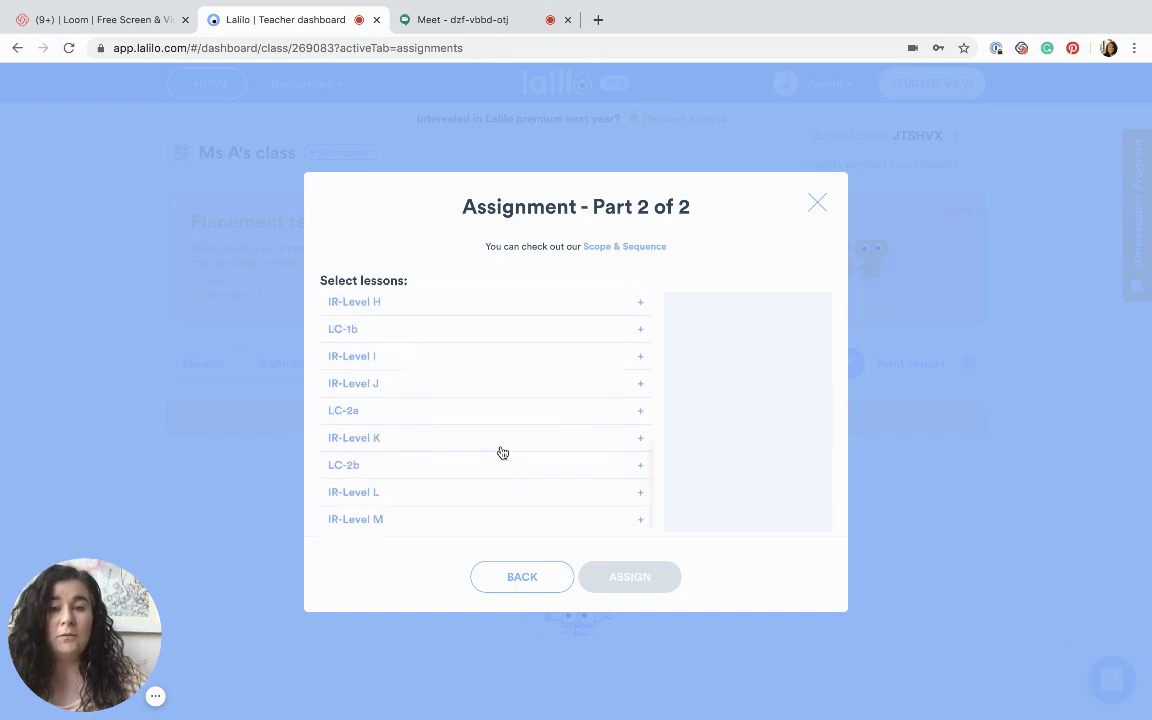
pyautogui.click(640, 441)
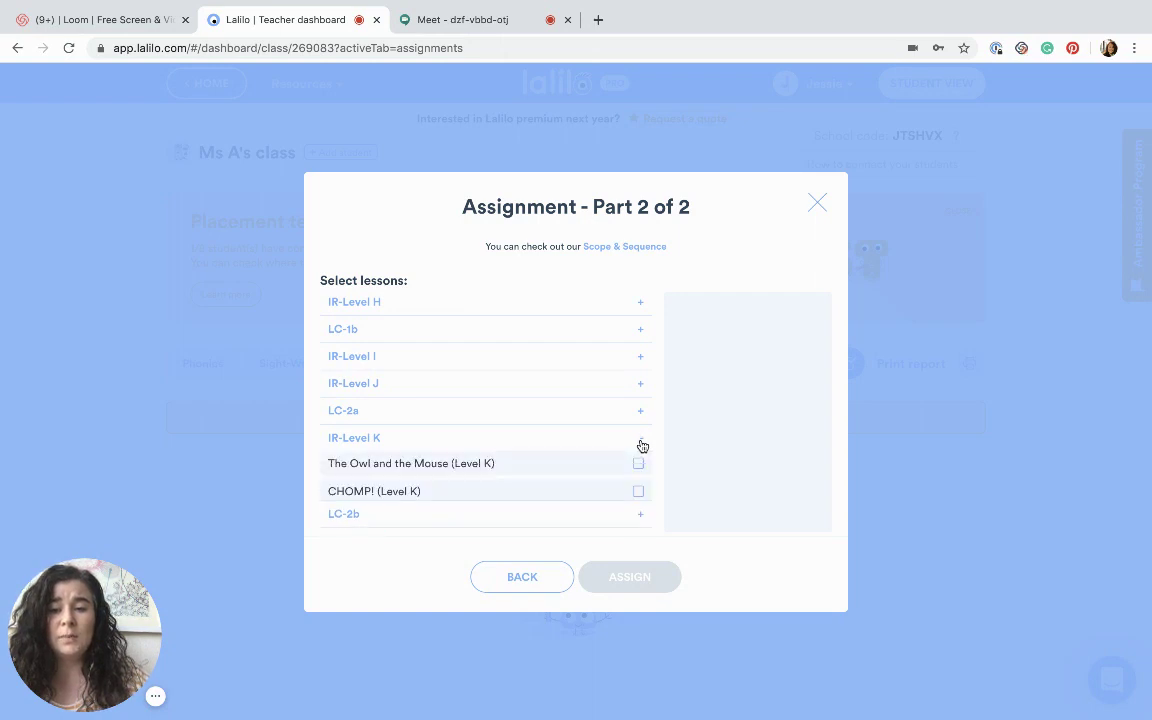
pyautogui.scroll(-1, 604, 491)
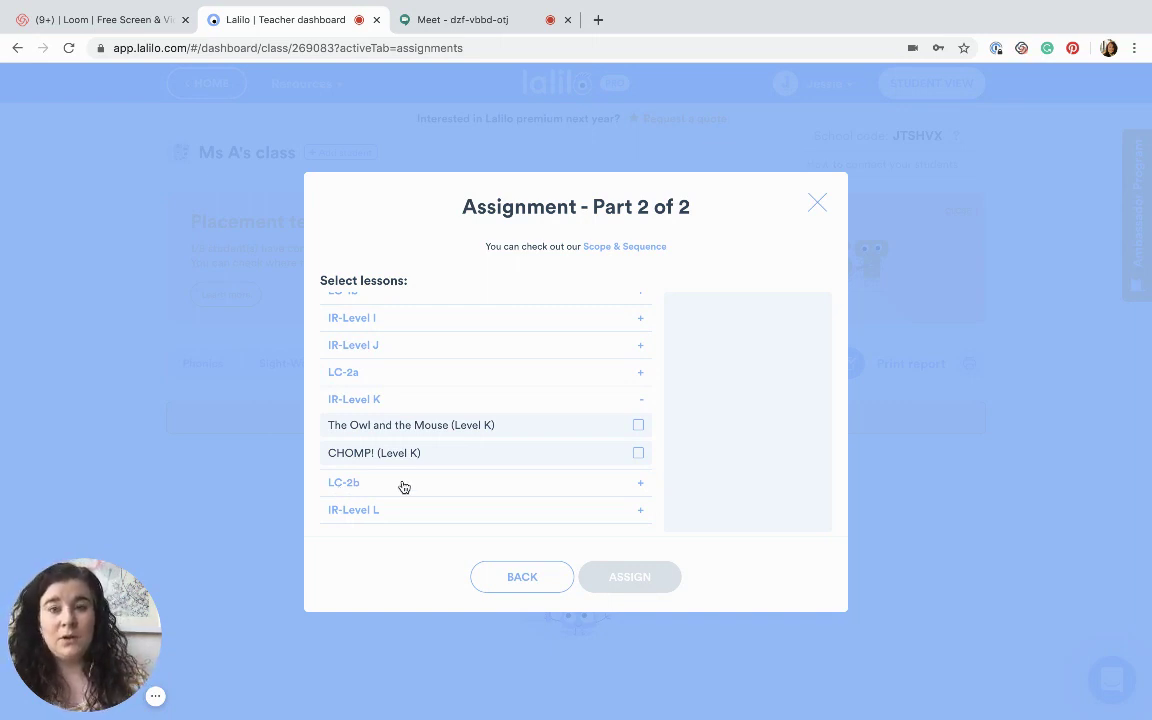
pyautogui.click(639, 454)
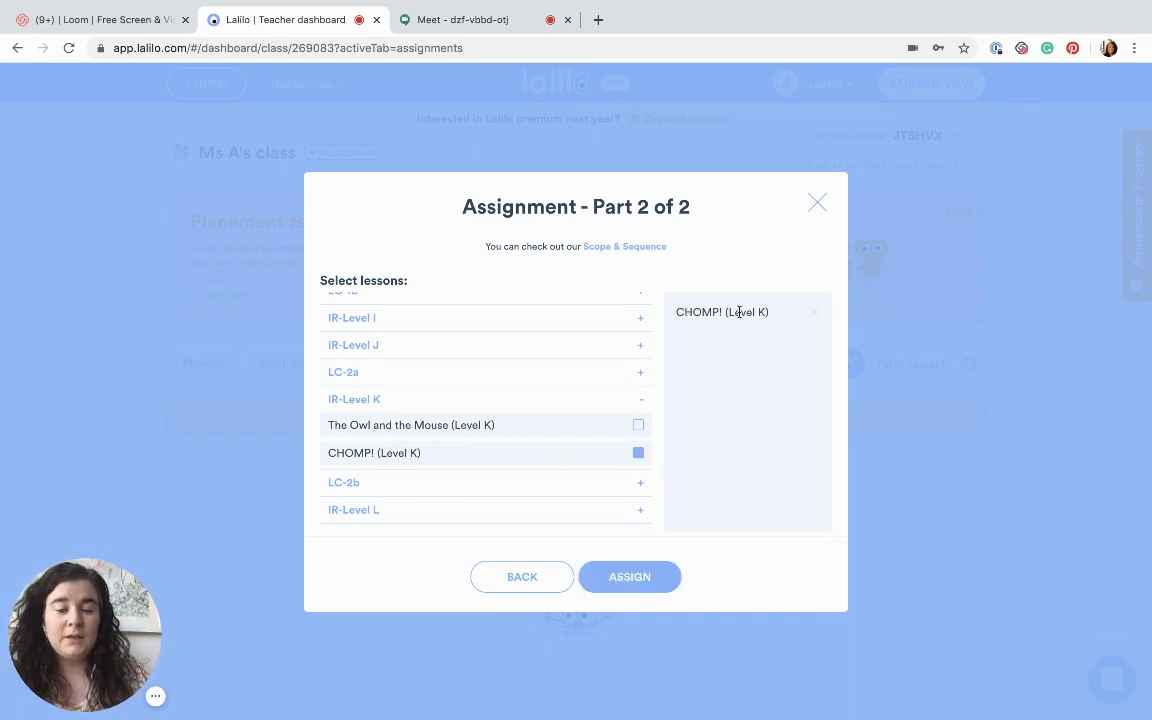
# Assign CHOMP! (Level K), check its student progress row, then launch Student View.
pyautogui.click(630, 578)
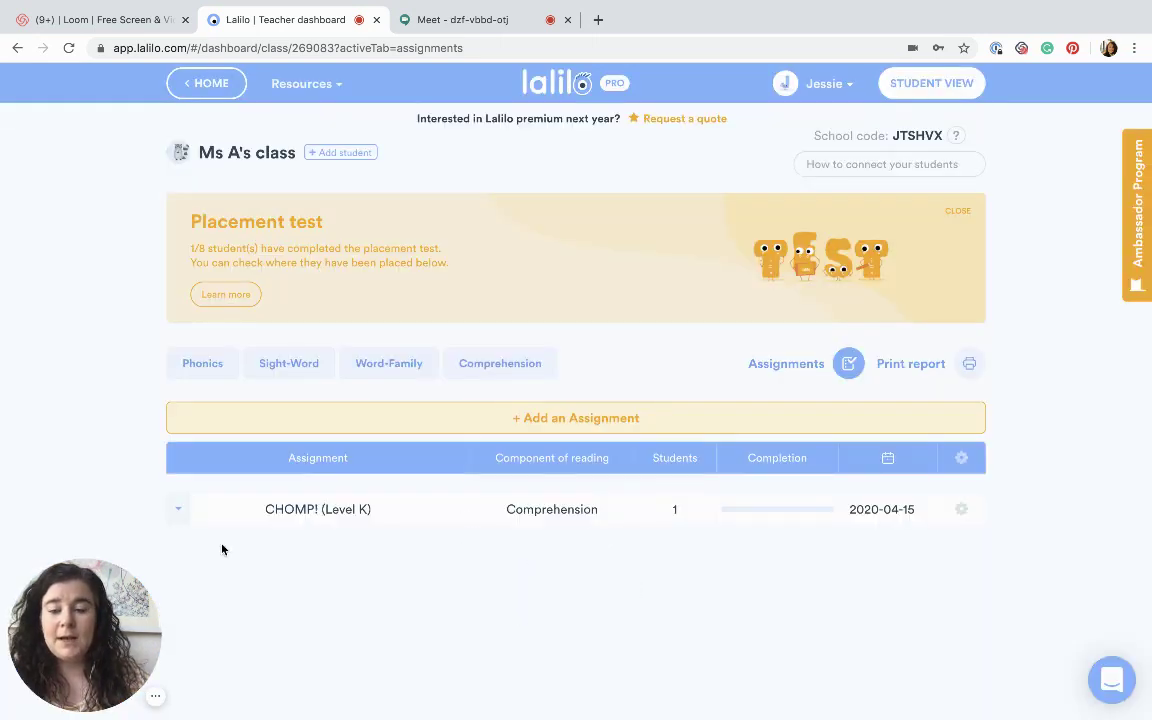
pyautogui.click(177, 509)
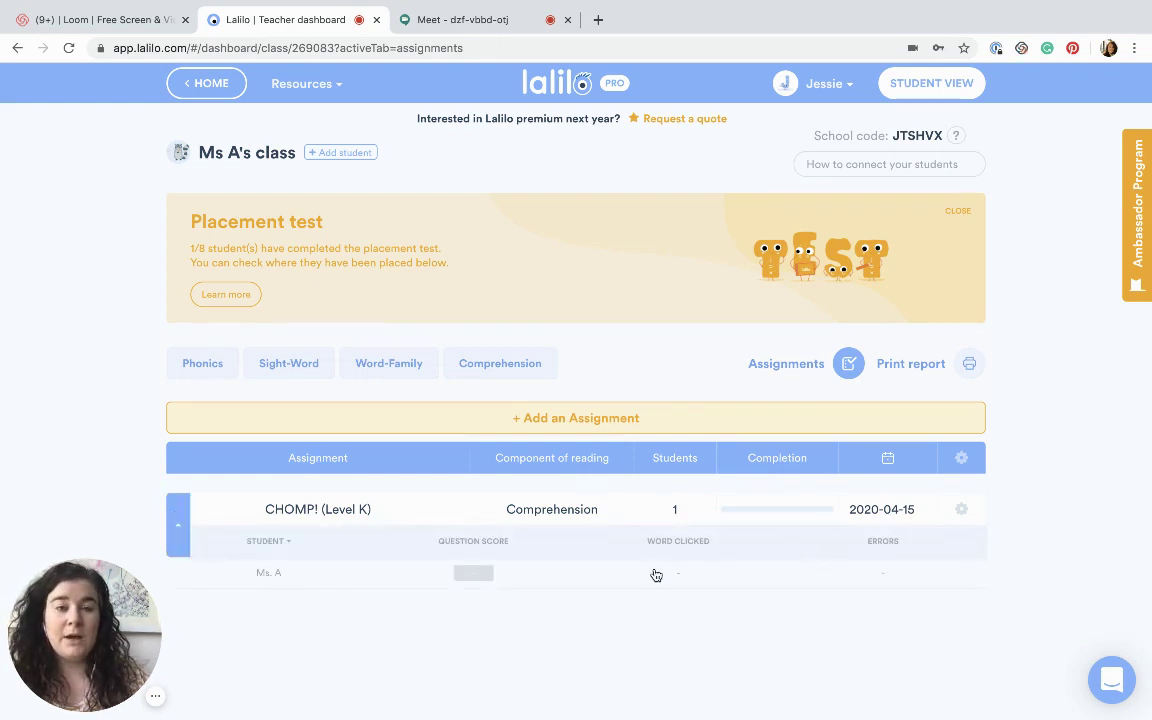
pyautogui.click(925, 88)
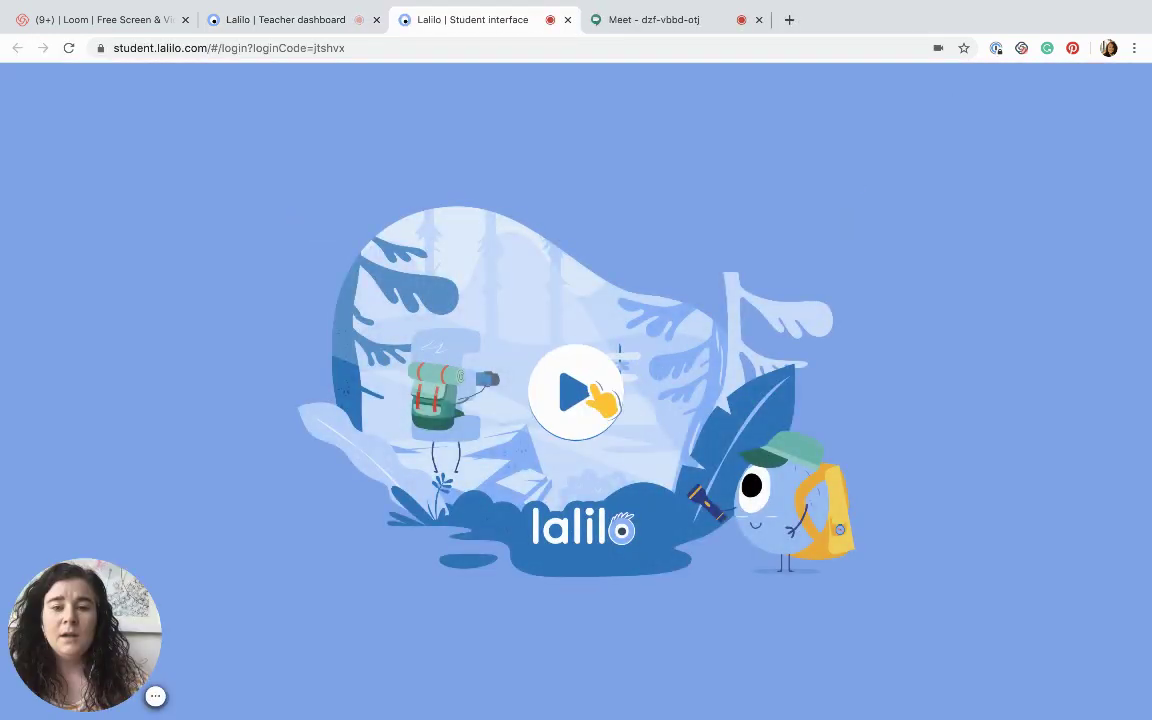
# Log into the student interface as the demo student and start the CHOMP! book.
pyautogui.click(590, 390)
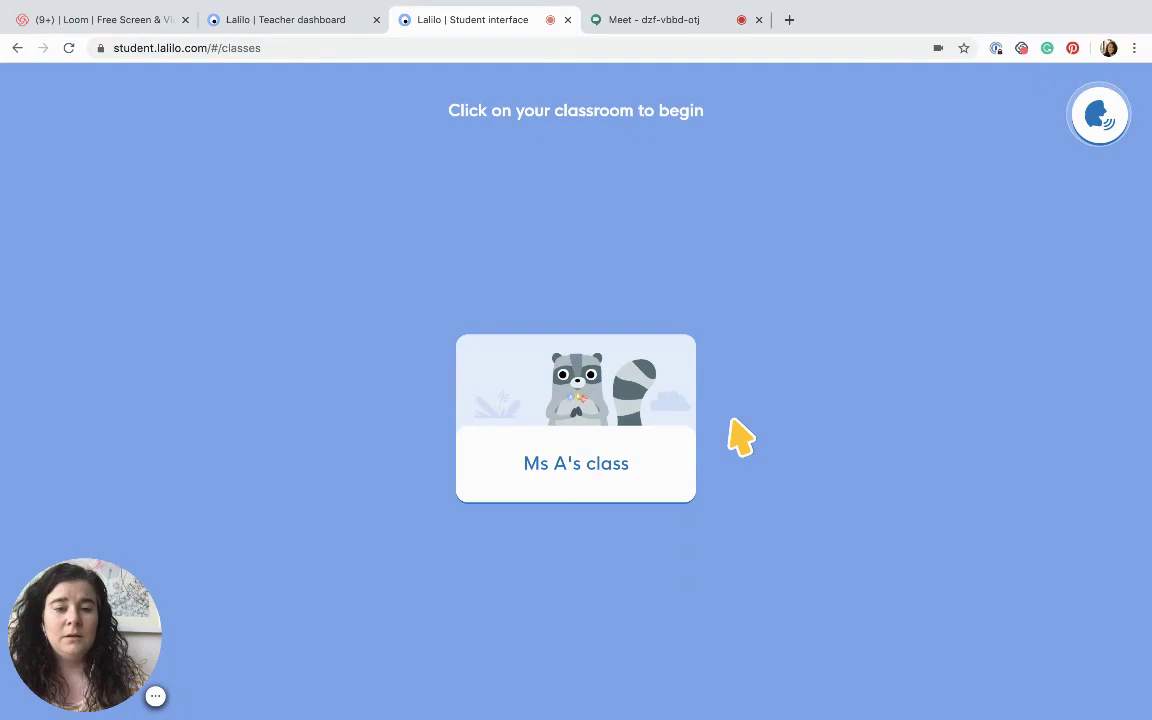
pyautogui.click(622, 455)
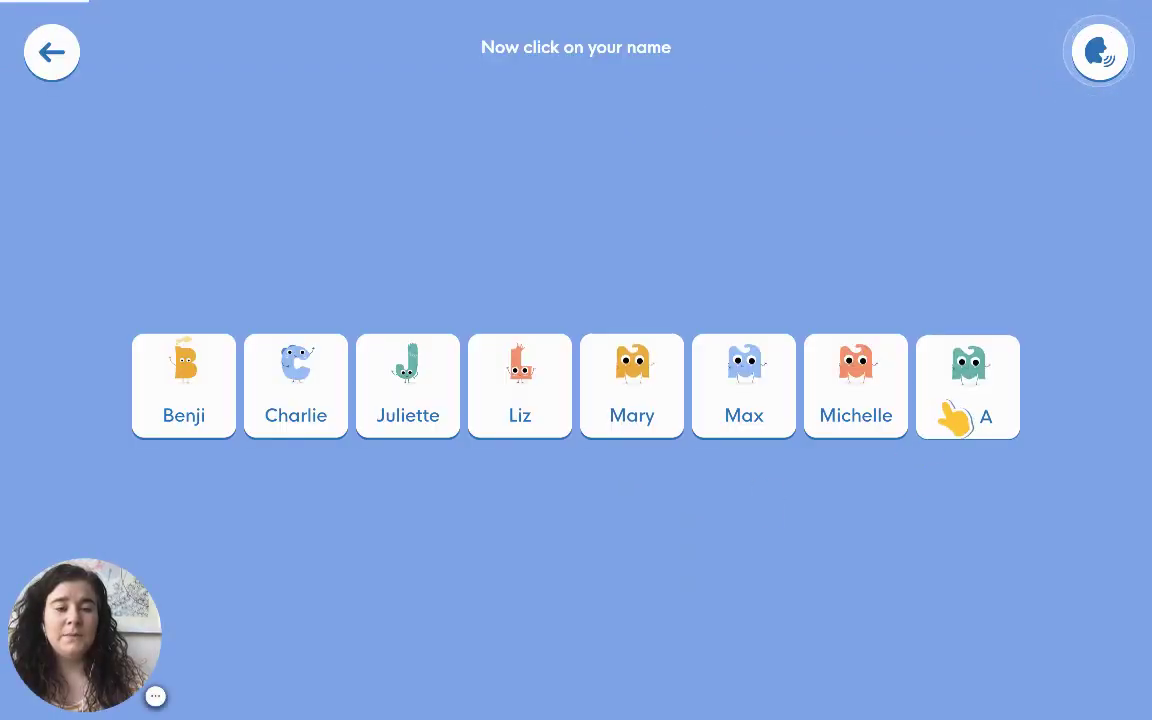
pyautogui.click(946, 410)
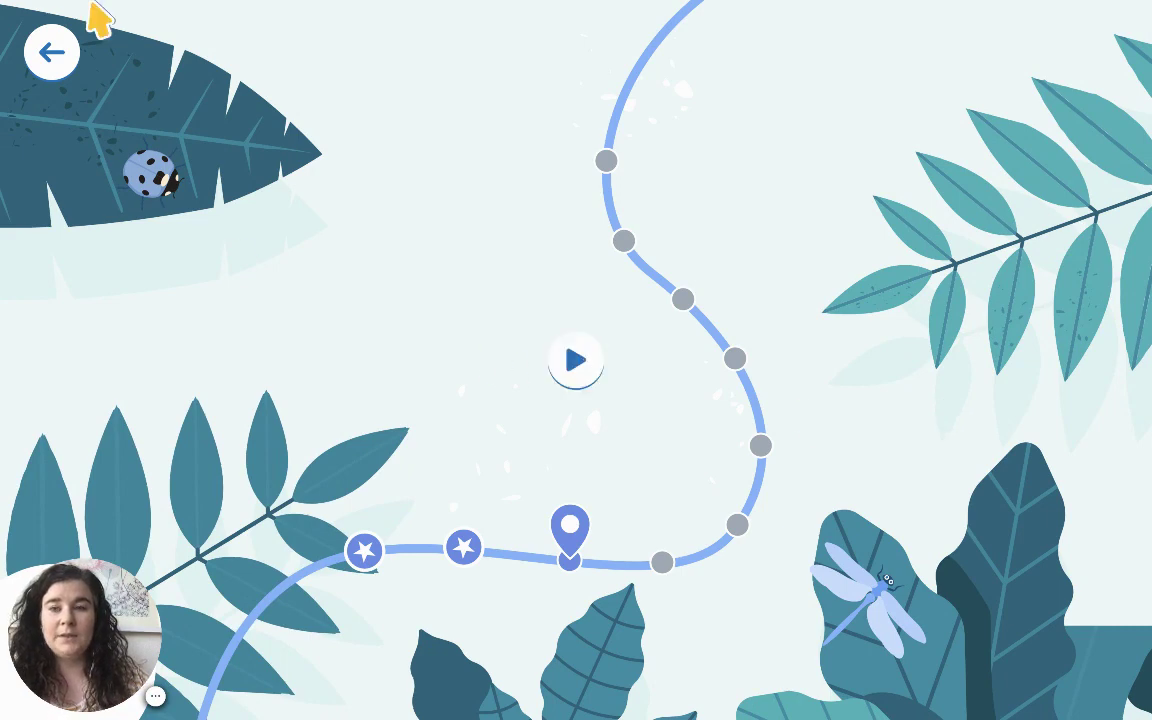
pyautogui.moveTo(50, 22)
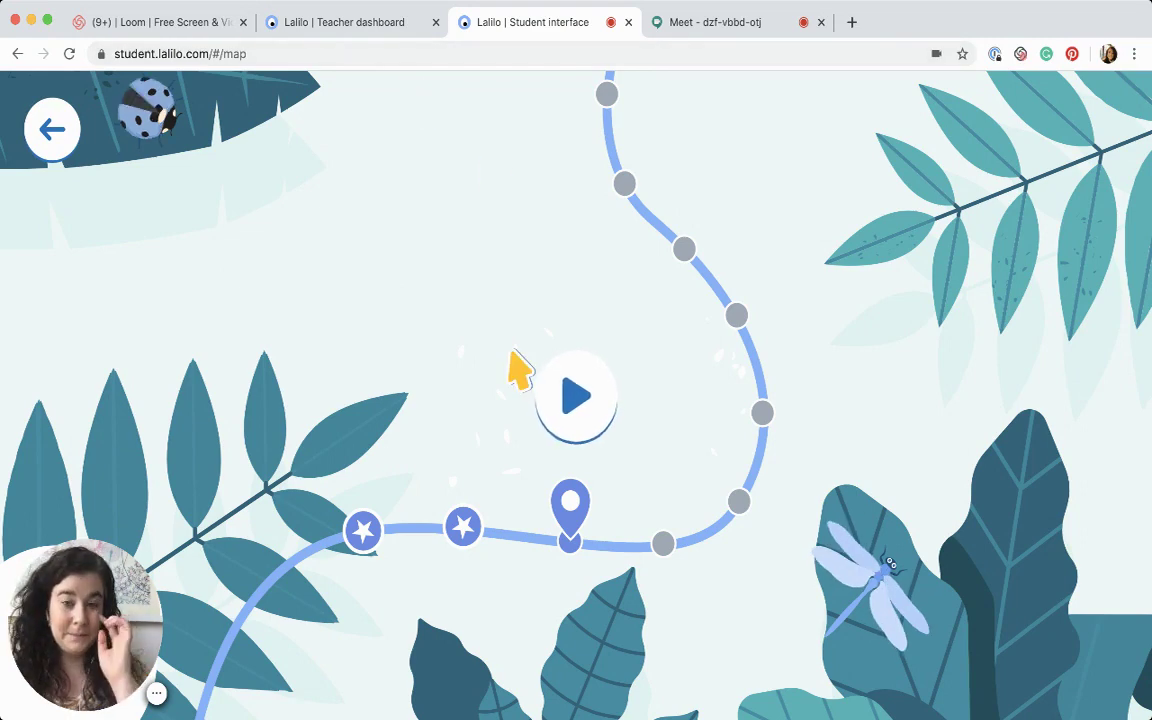
pyautogui.click(578, 395)
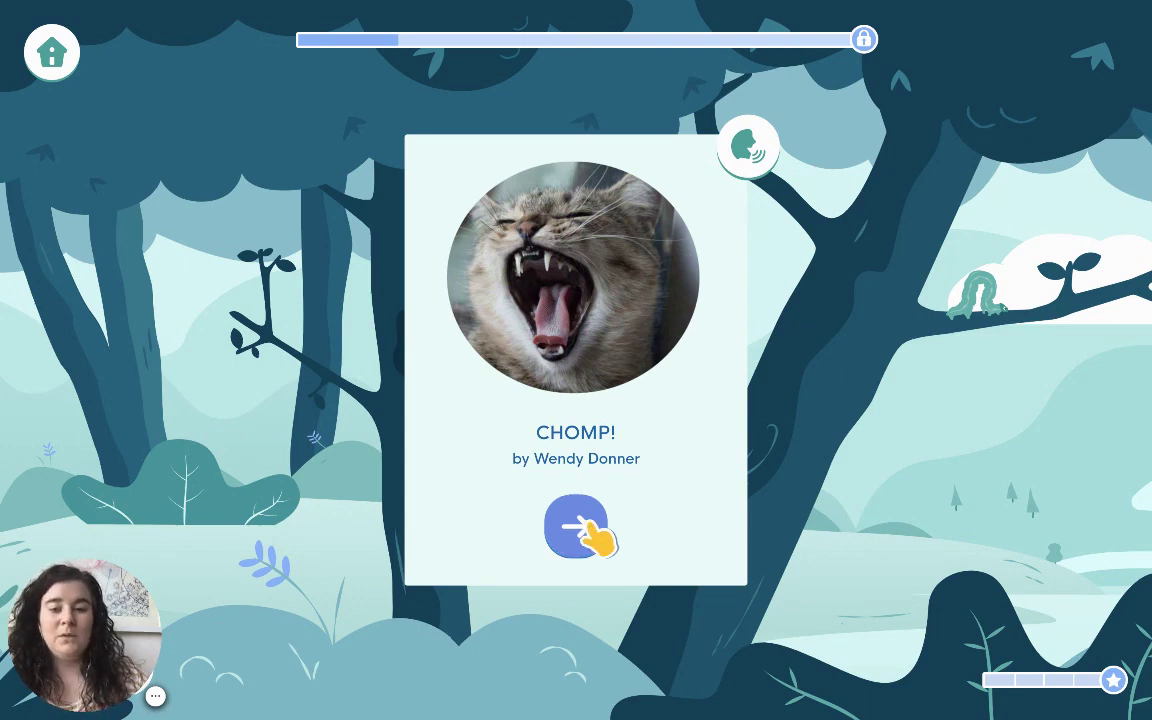
# View the eight CHOMP! vocabulary words, then go Home to the learning map.
pyautogui.click(580, 530)
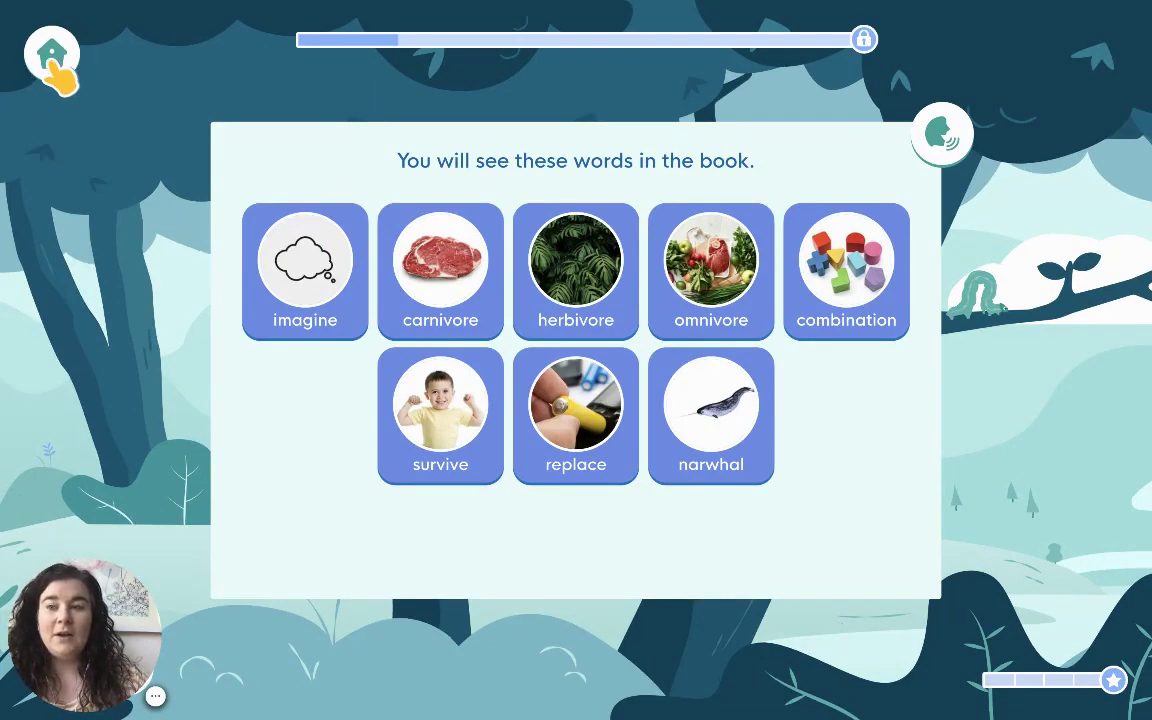
pyautogui.click(60, 56)
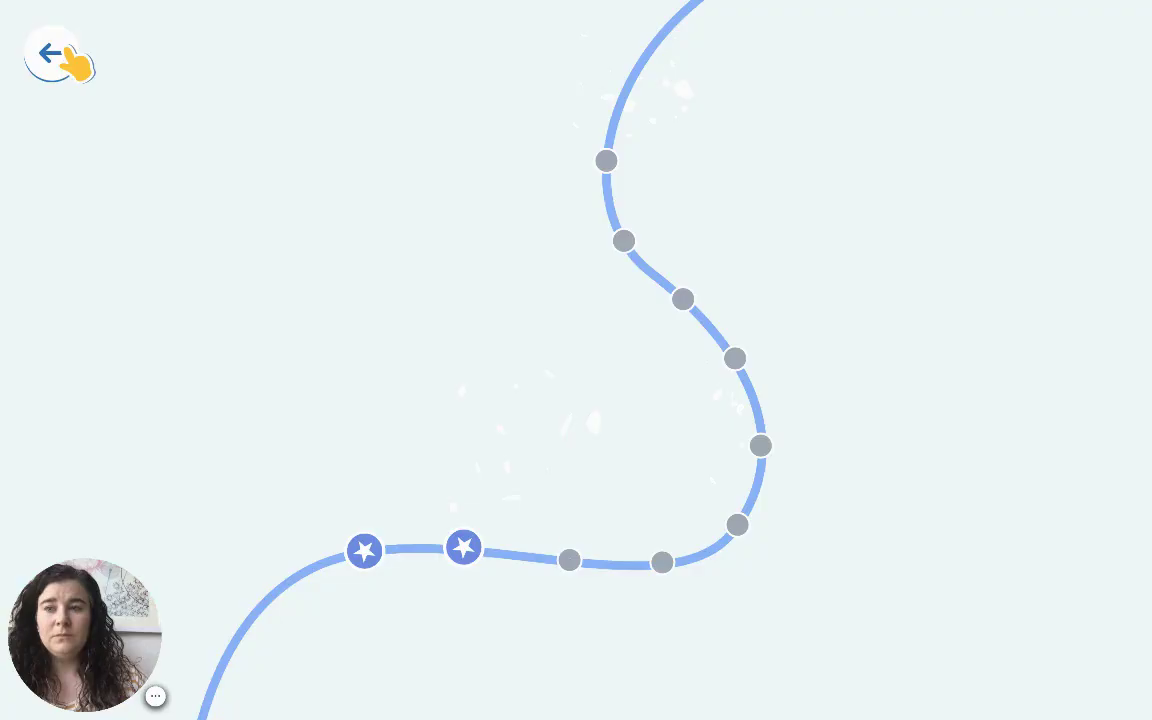
# Return Lalilo to classroom selection and bring up the Google Meet call.
pyautogui.click(55, 57)
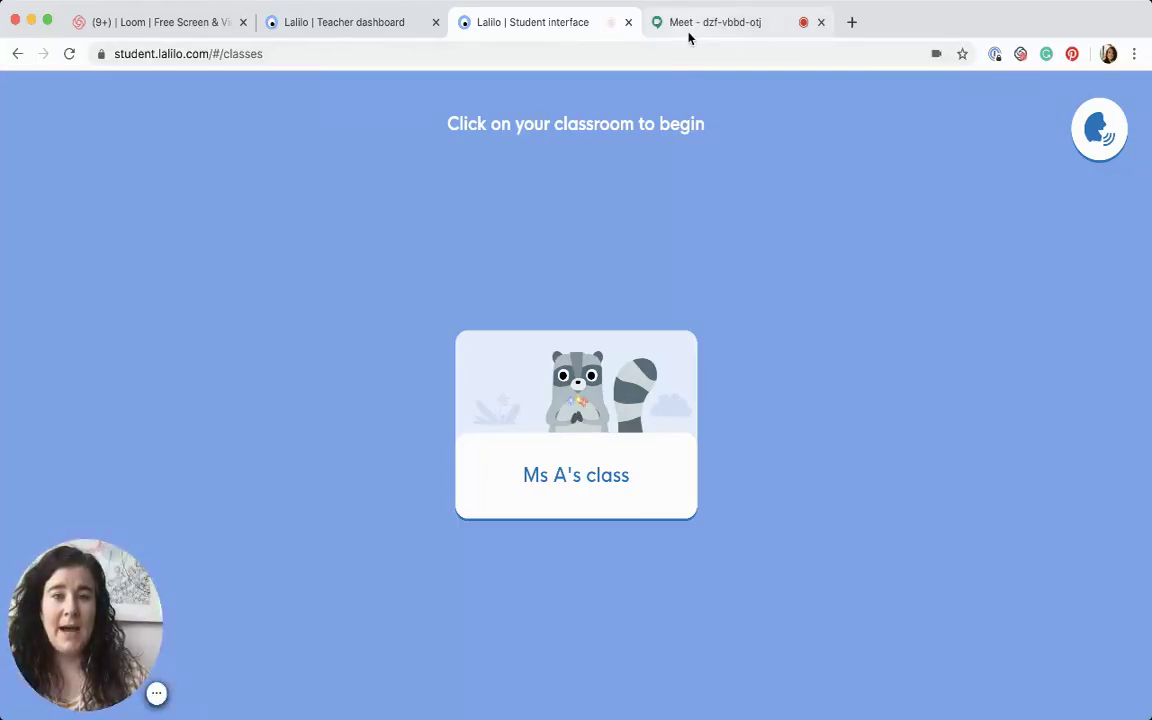
pyautogui.click(688, 24)
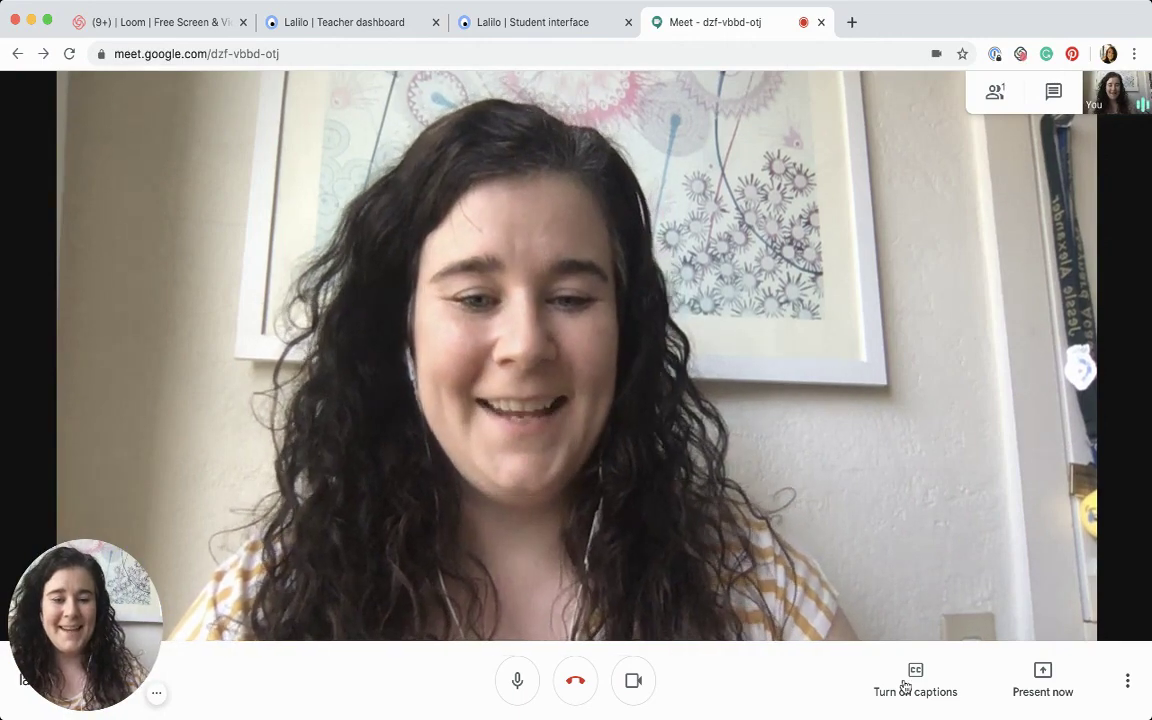
# Present your entire screen in Meet, then go back to the Lalilo Student interface tab.
pyautogui.click(1020, 686)
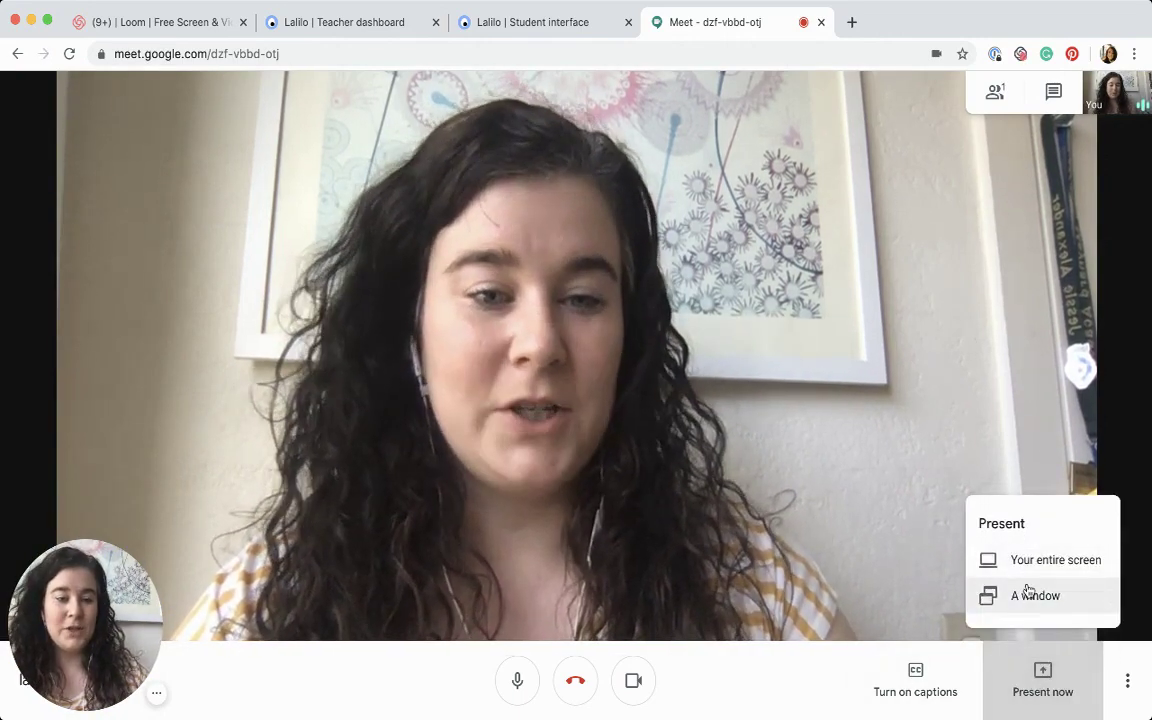
pyautogui.click(1031, 566)
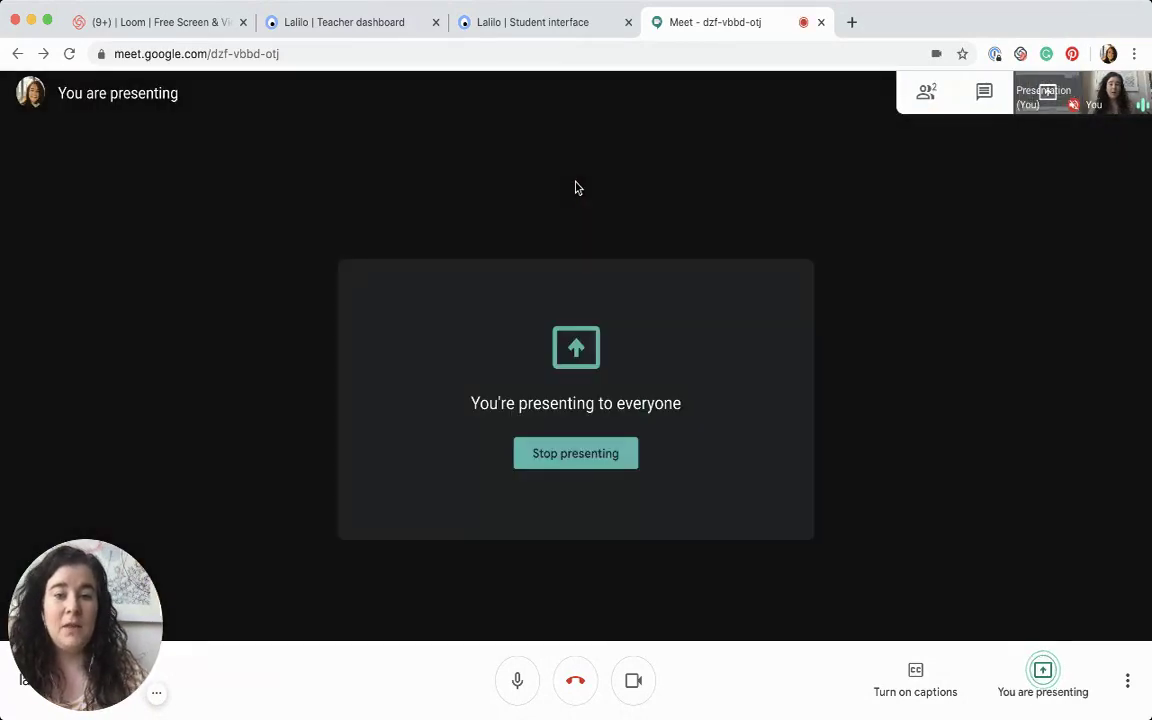
pyautogui.click(531, 31)
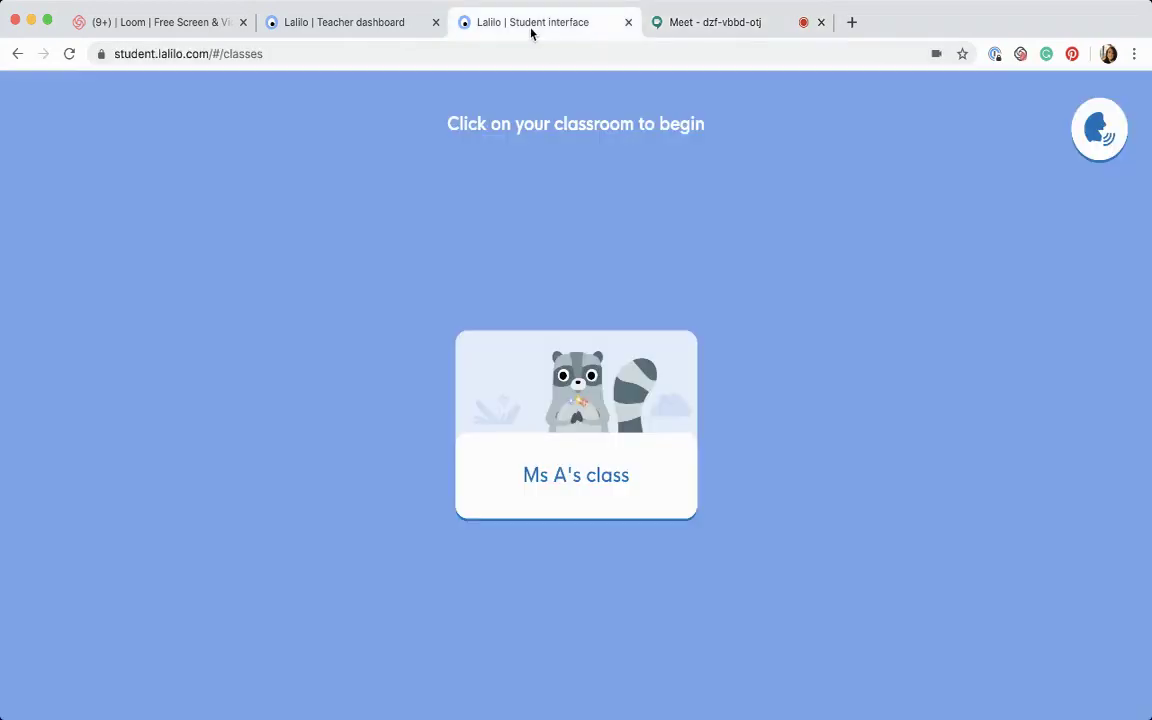
# Choose the class, log in as the demo student, and start the CHOMP! activity on screen.
pyautogui.click(590, 400)
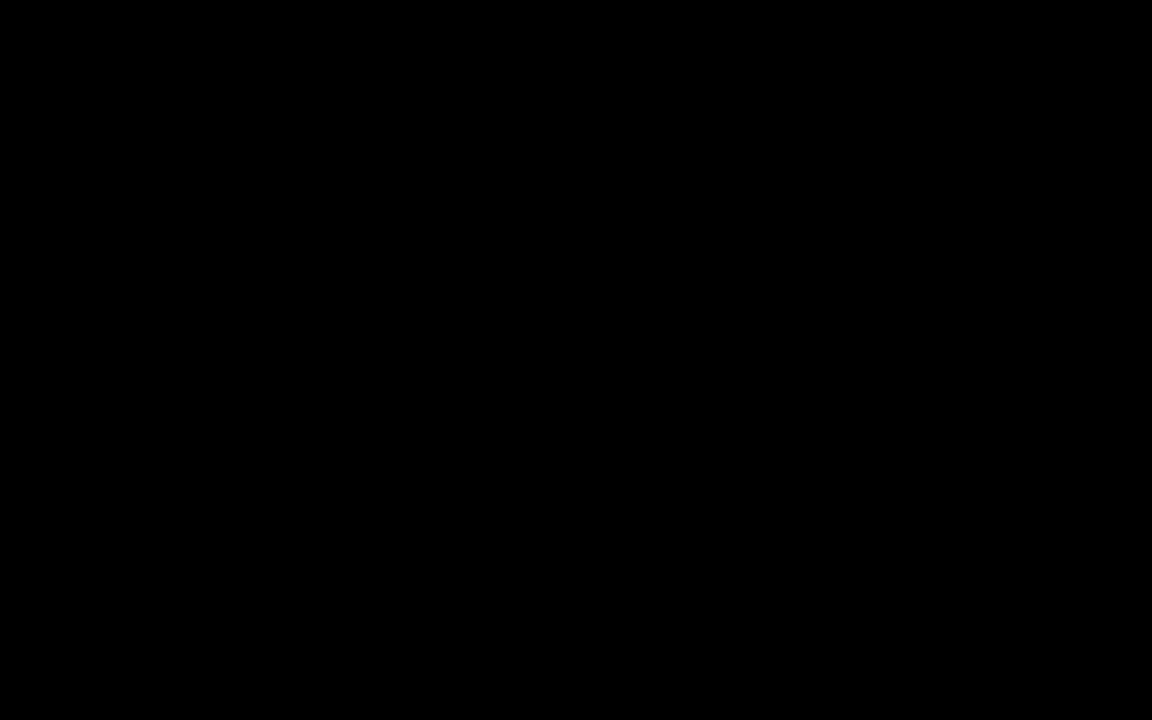
pyautogui.click(960, 412)
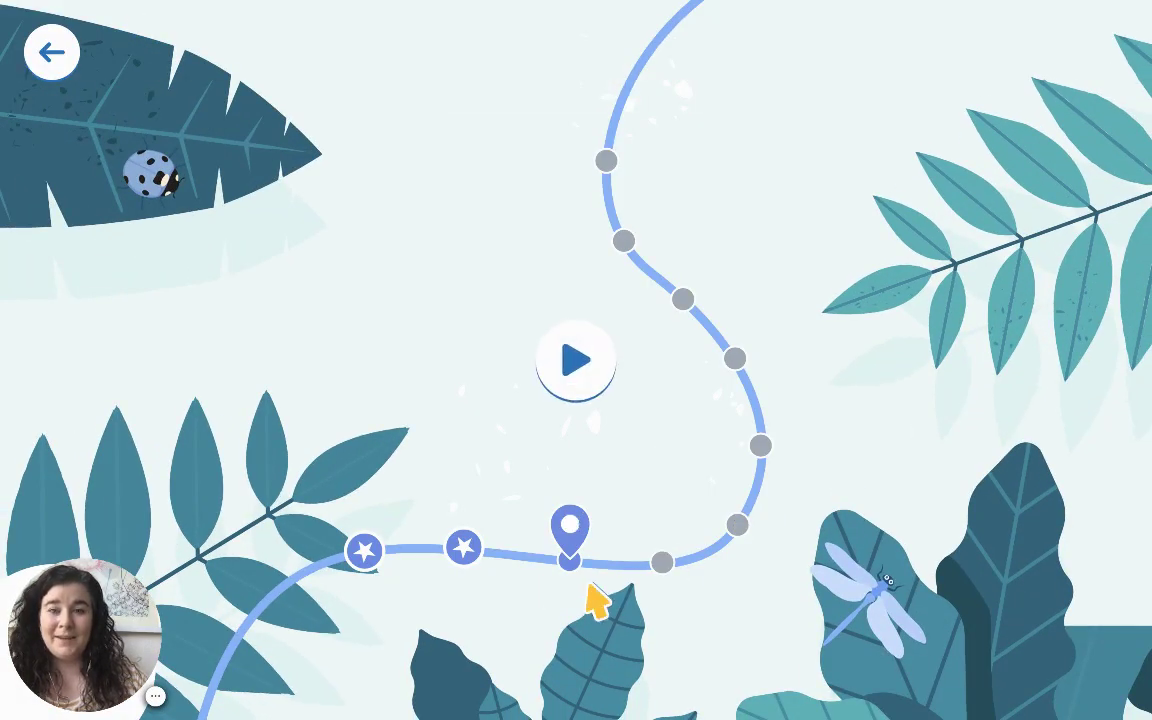
pyautogui.click(578, 368)
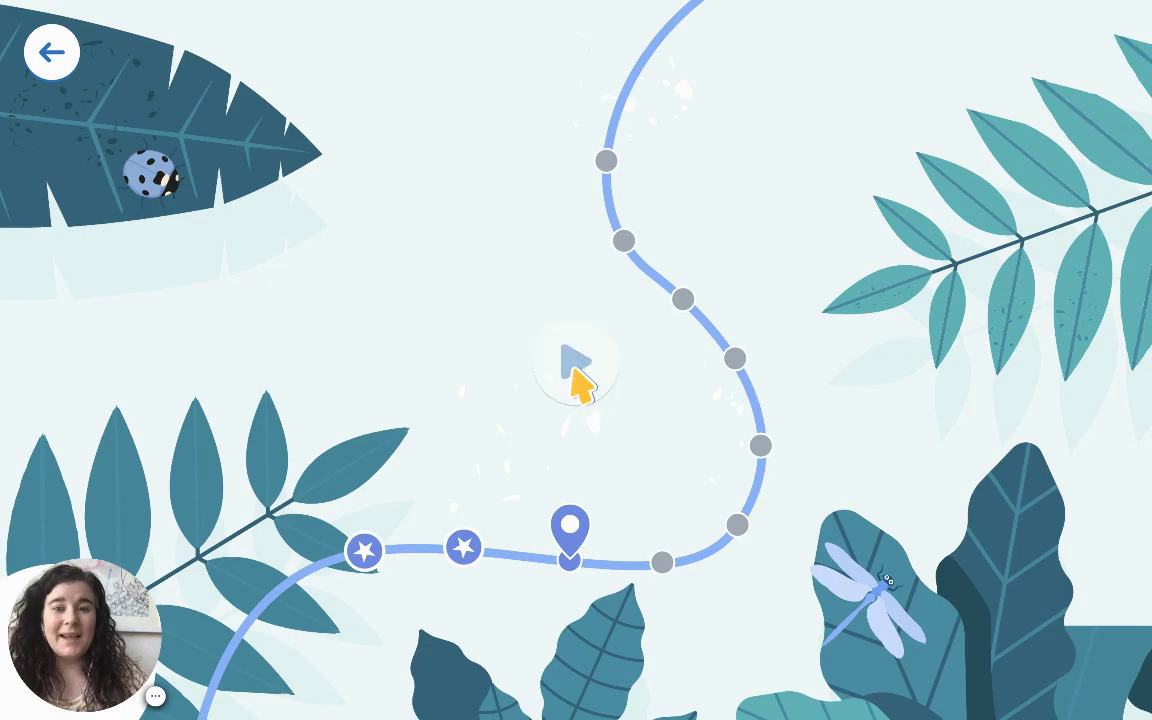